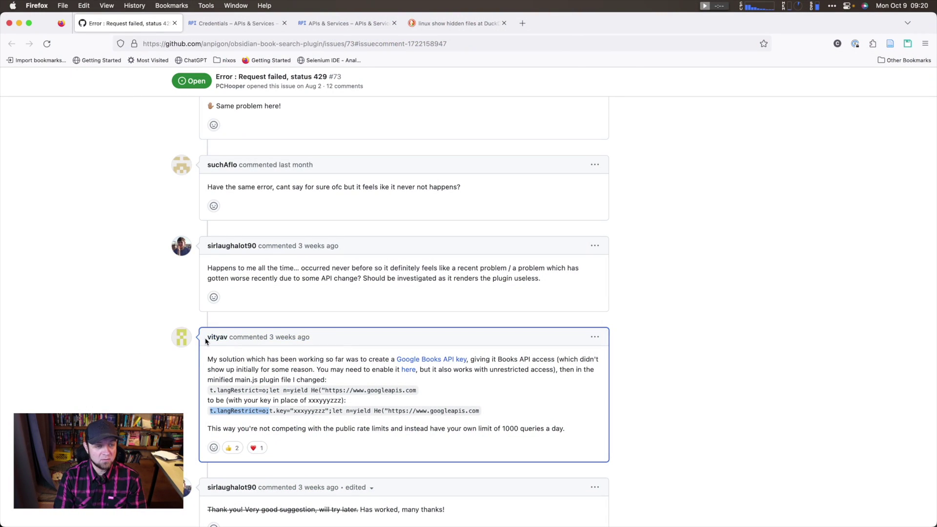
# Generate a new API key from Create Credentials and copy its value to the clipboard.
pyautogui.scroll(-2, 453, 353)
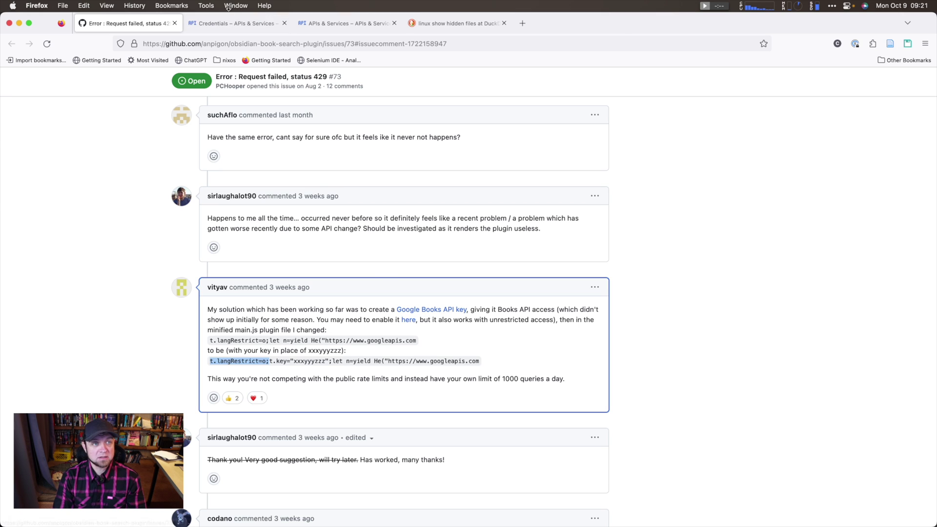
pyautogui.click(229, 23)
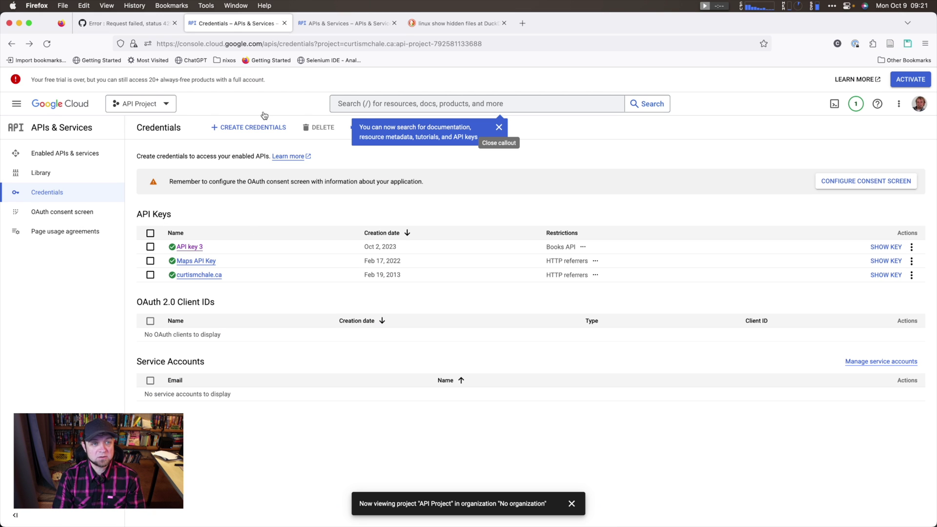
pyautogui.click(256, 127)
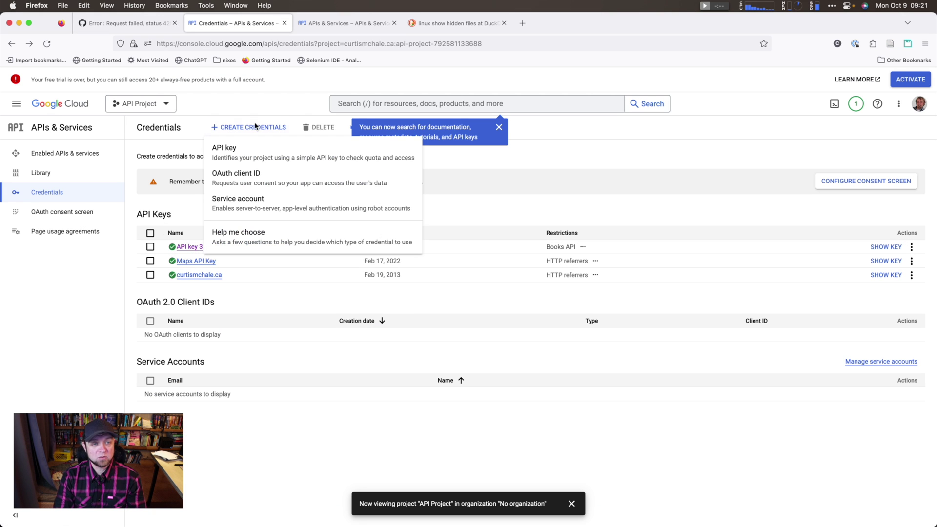
pyautogui.click(244, 152)
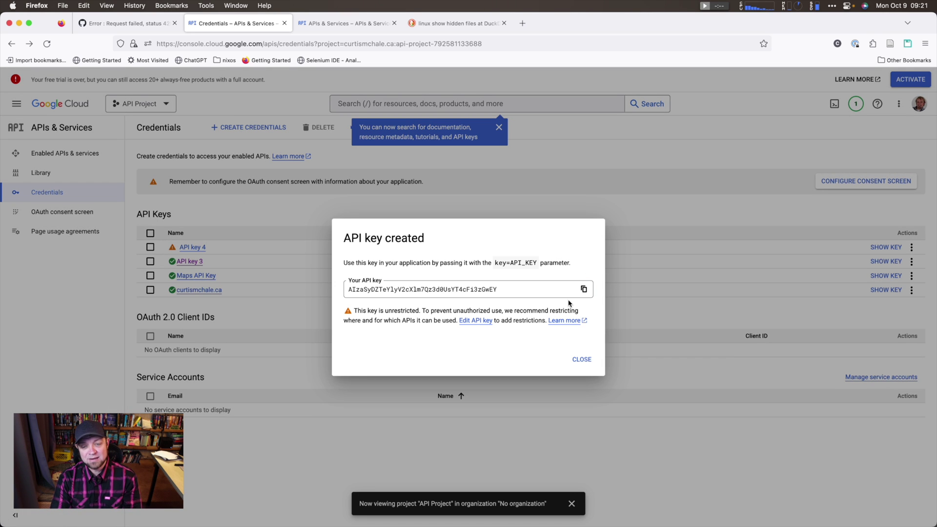
pyautogui.click(584, 290)
# Restrict API key 4 to the Books API only, save it, and reopen its edit page.
pyautogui.click(582, 359)
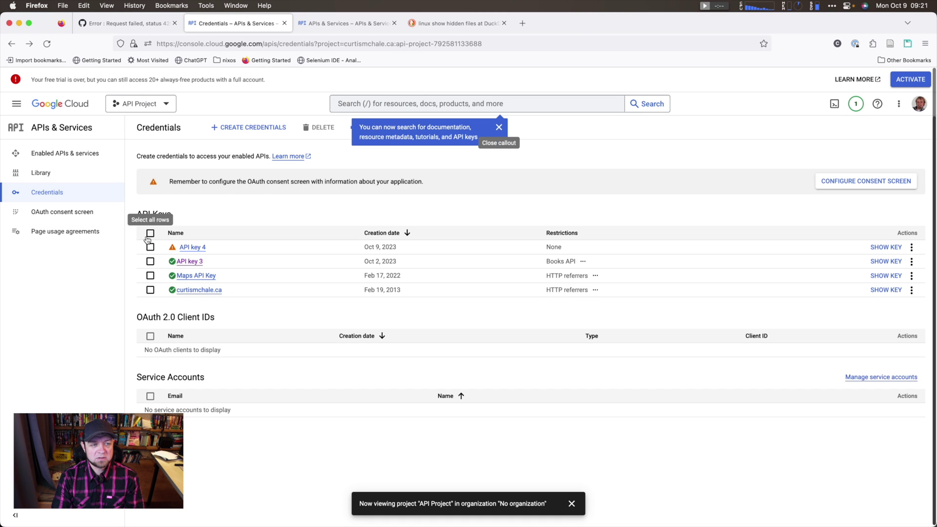
pyautogui.click(191, 249)
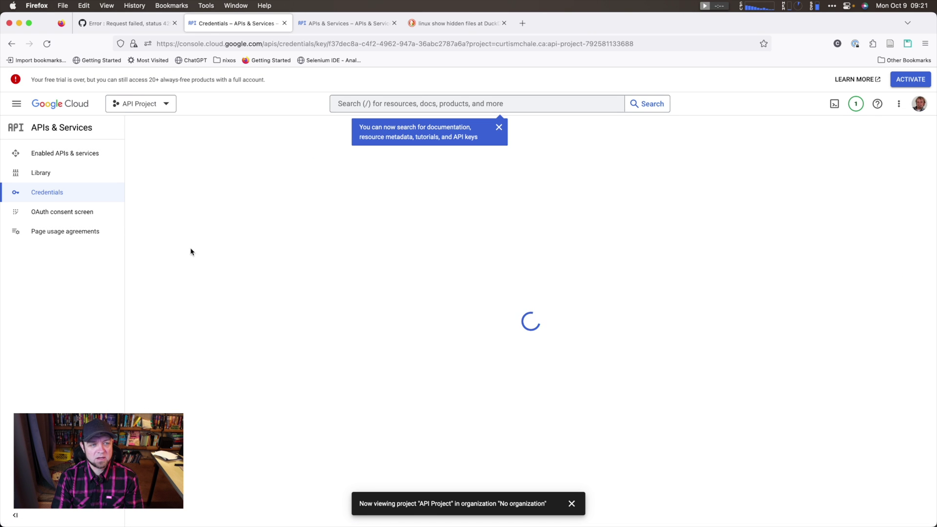
pyautogui.click(176, 436)
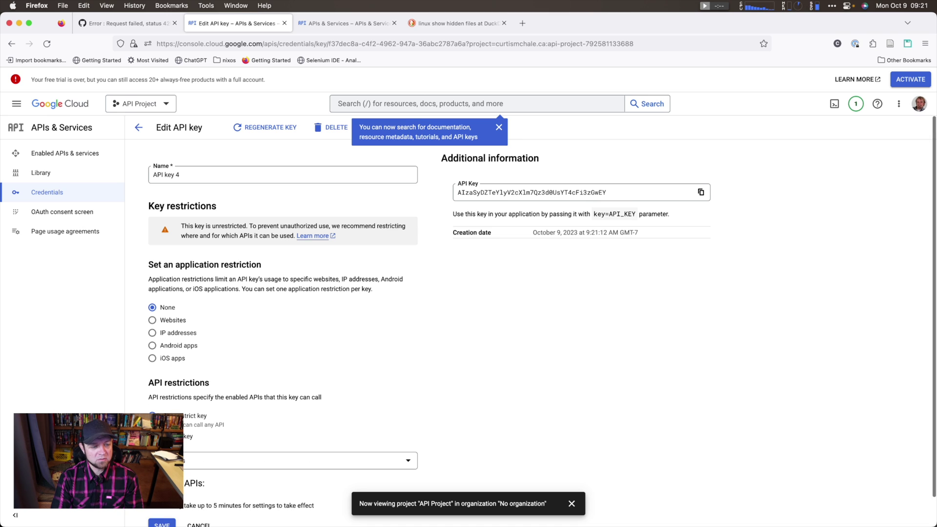
pyautogui.scroll(-1, 177, 420)
pyautogui.click(223, 437)
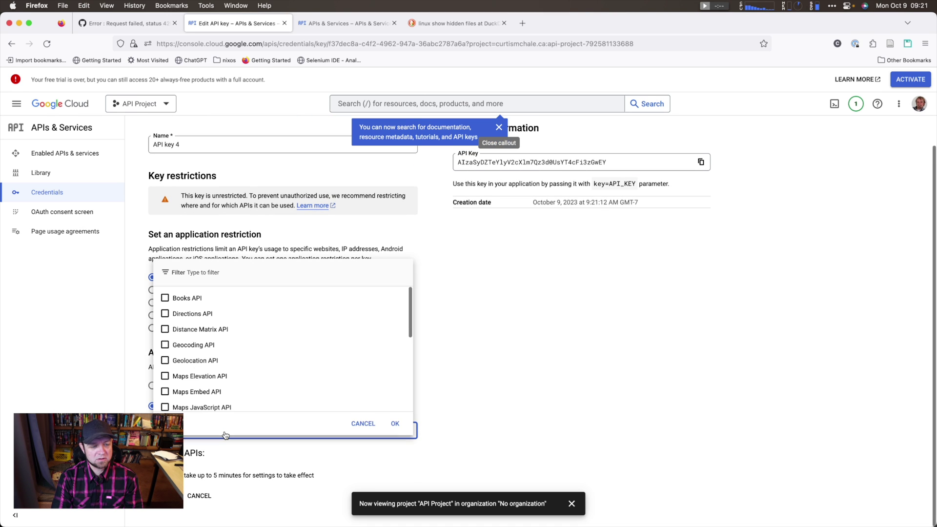
pyautogui.click(181, 298)
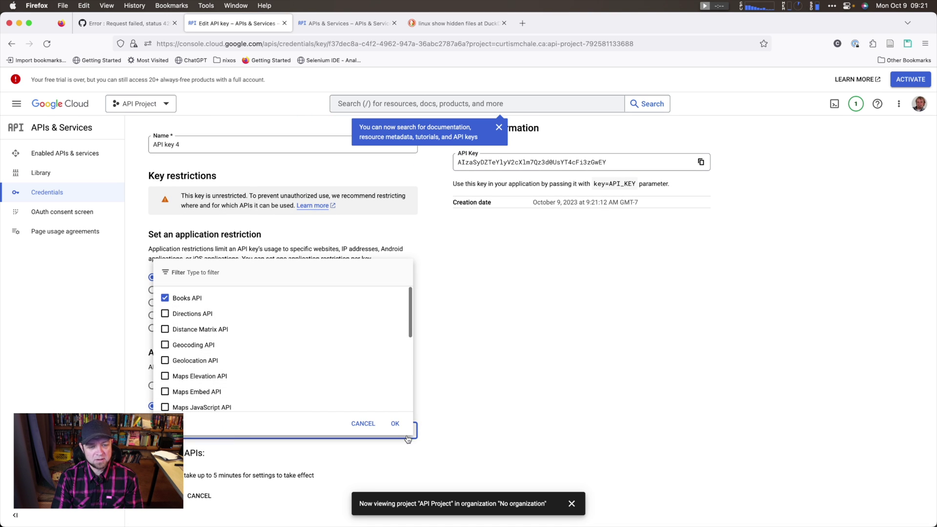
pyautogui.click(394, 423)
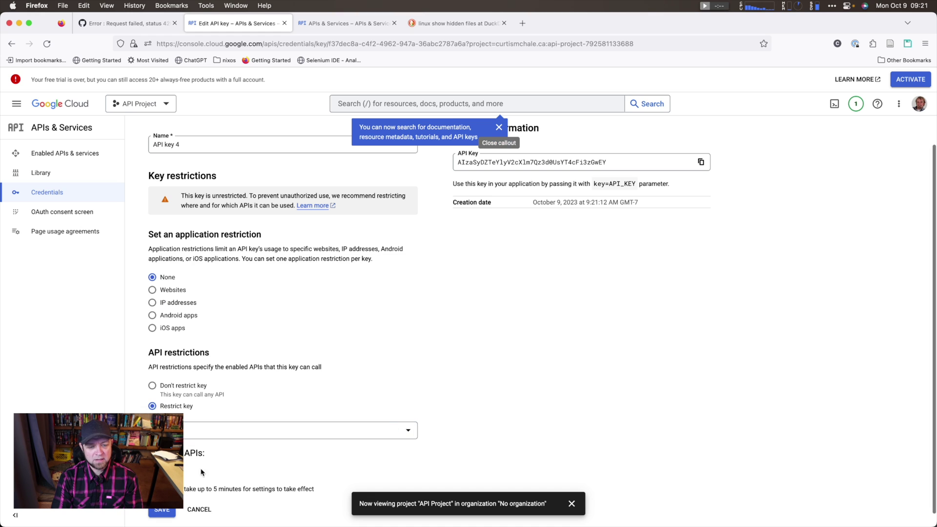
pyautogui.click(159, 511)
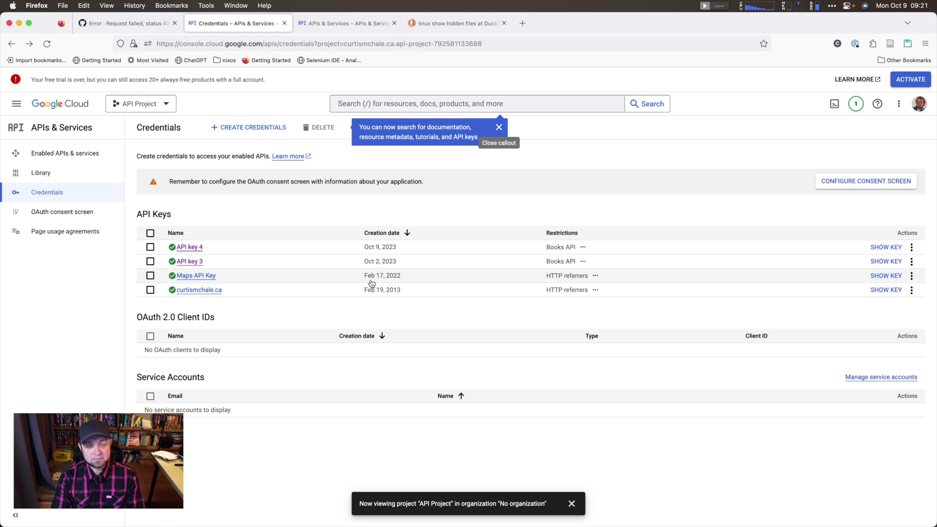
pyautogui.click(188, 247)
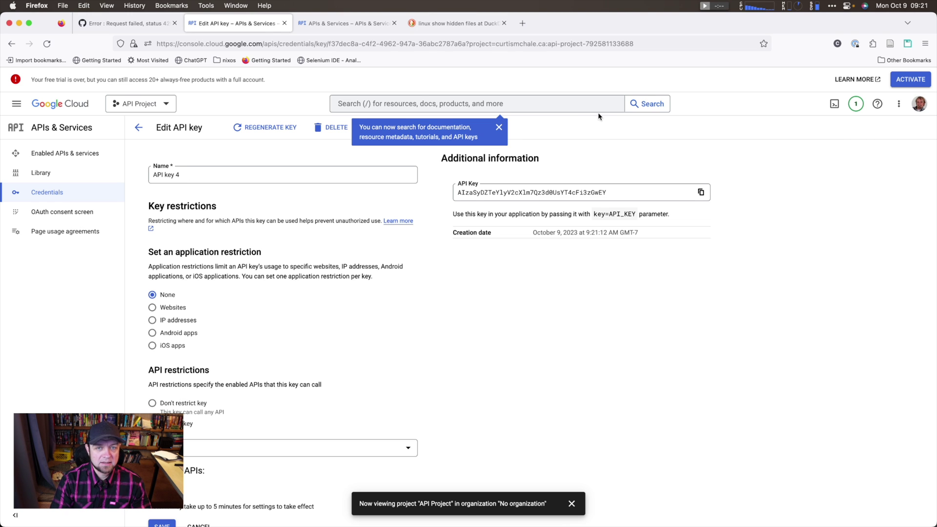
# Rename API key 4 to 'Test Book' and save the change.
pyautogui.click(499, 128)
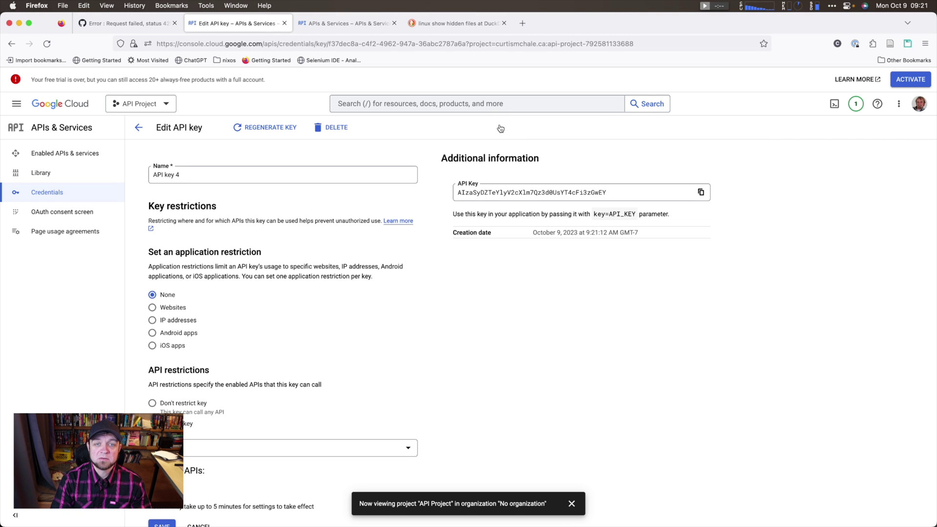
pyautogui.click(190, 175)
pyautogui.press('BackSpace')
pyautogui.press('BackSpace')
pyautogui.write('Test Book')
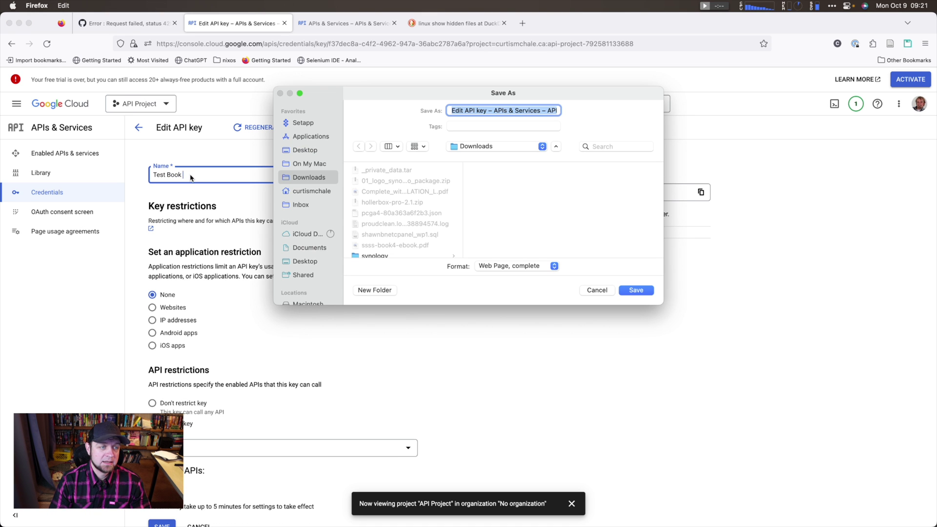
pyautogui.click(594, 291)
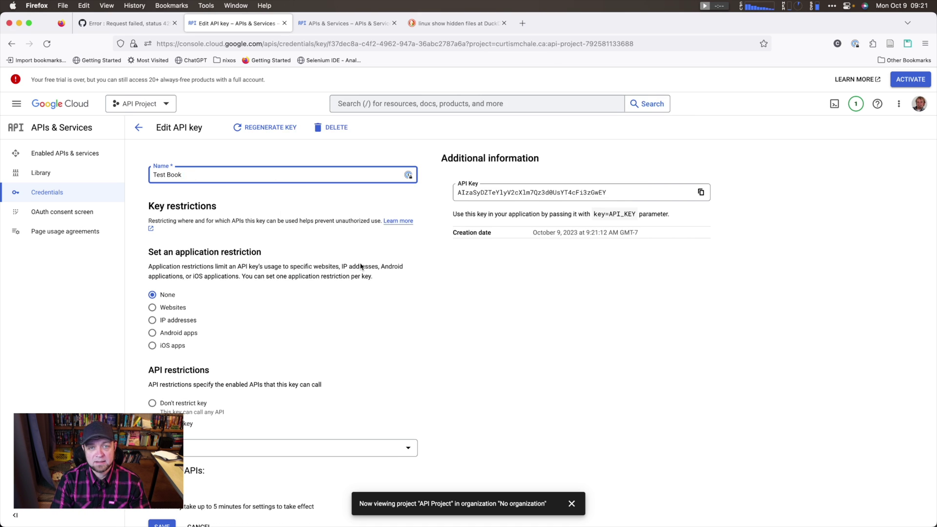
pyautogui.click(160, 524)
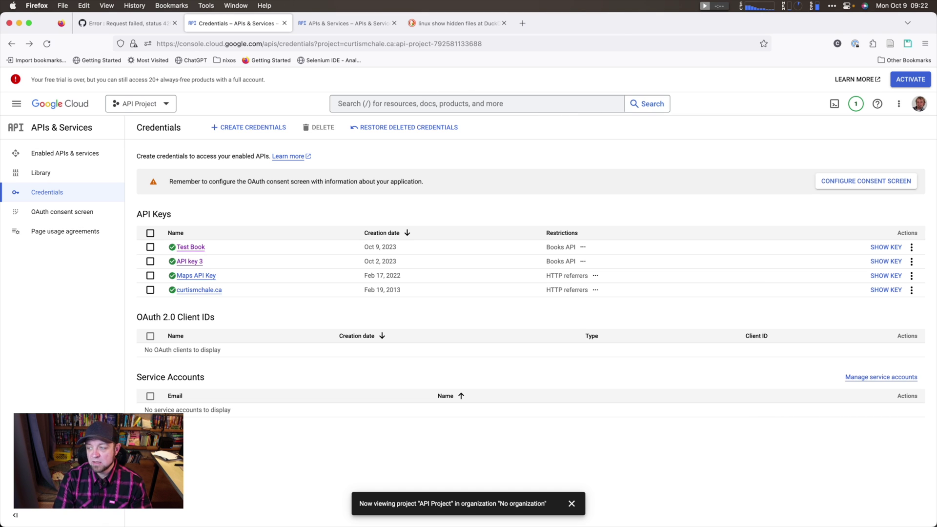
# Close the APIs & Services and DuckDuckGo tabs, then check the Books API page linked in the GitHub comment.
pyautogui.click(394, 24)
pyautogui.middleClick(395, 23)
pyautogui.click(139, 23)
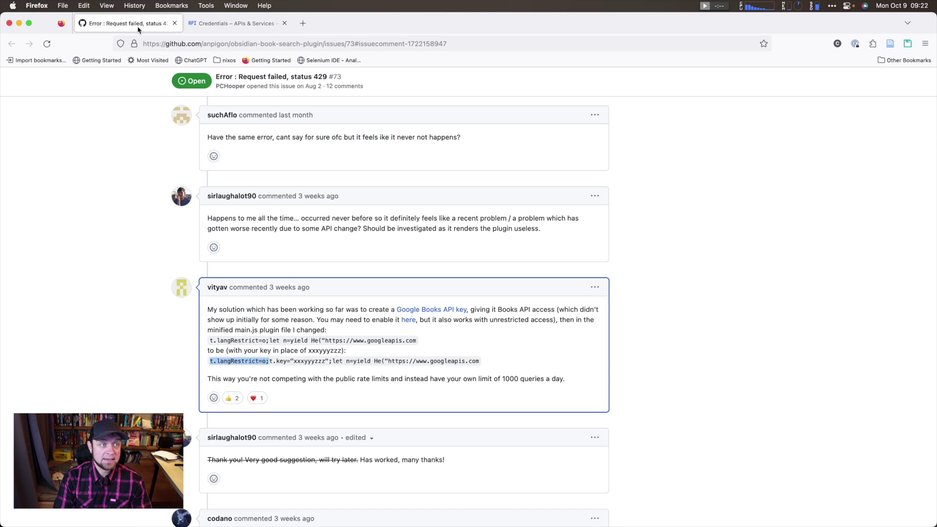
pyautogui.click(408, 322)
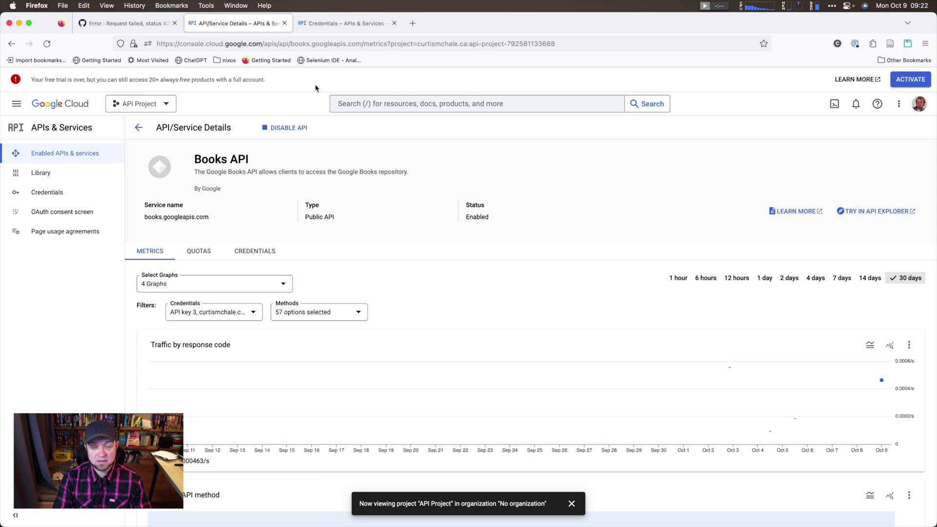
pyautogui.click(284, 24)
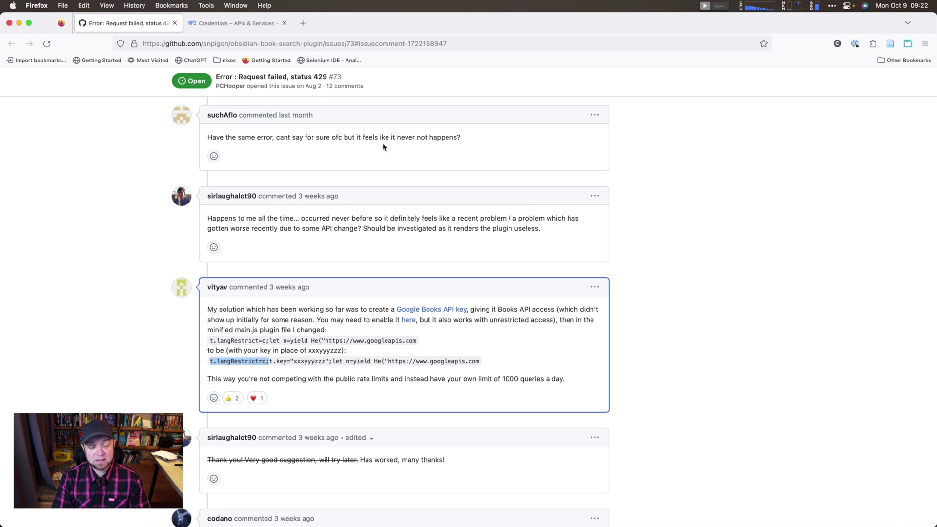
# Browse Finder's Documents to the M1 Air Obsidian Vault folder, then launch Obsidian via Spotlight.
pyautogui.press('super+Tab')
pyautogui.press('super+Tab')
pyautogui.press('super+Tab')
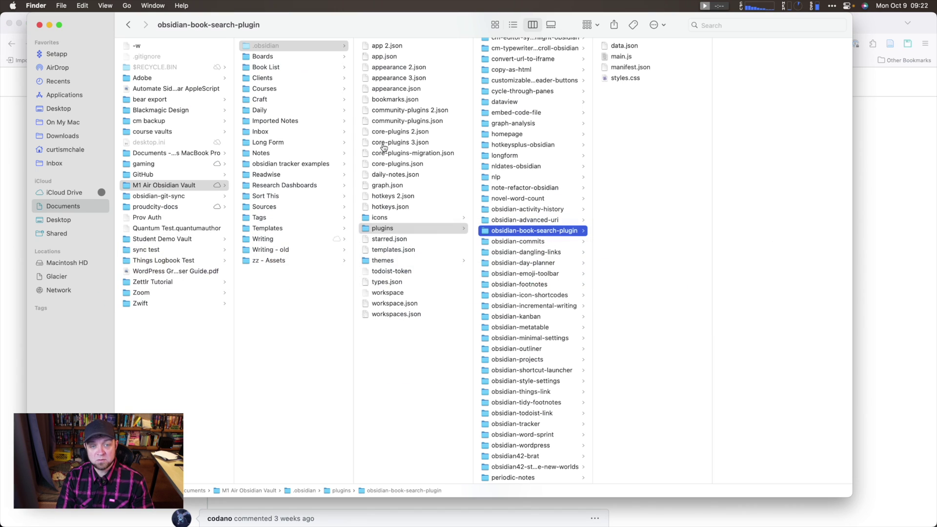
pyautogui.click(261, 417)
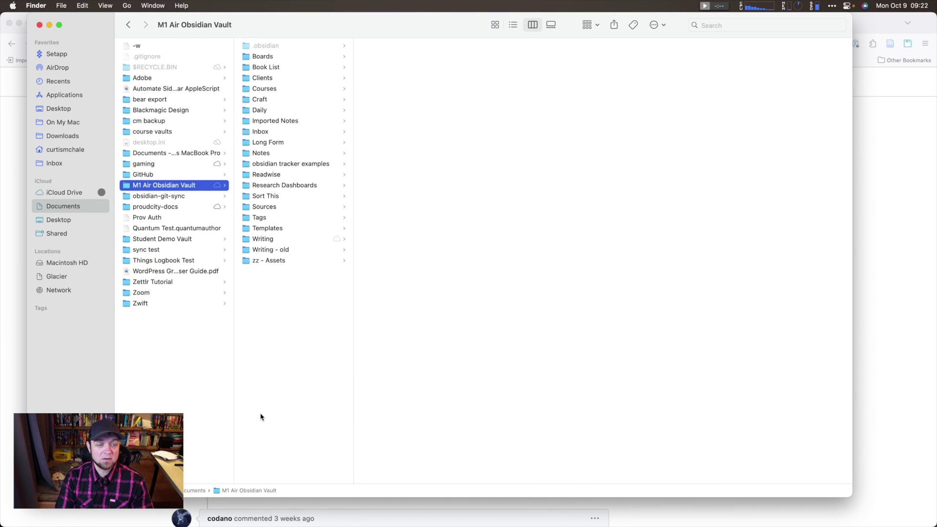
pyautogui.click(189, 415)
pyautogui.press('super+shift+period')
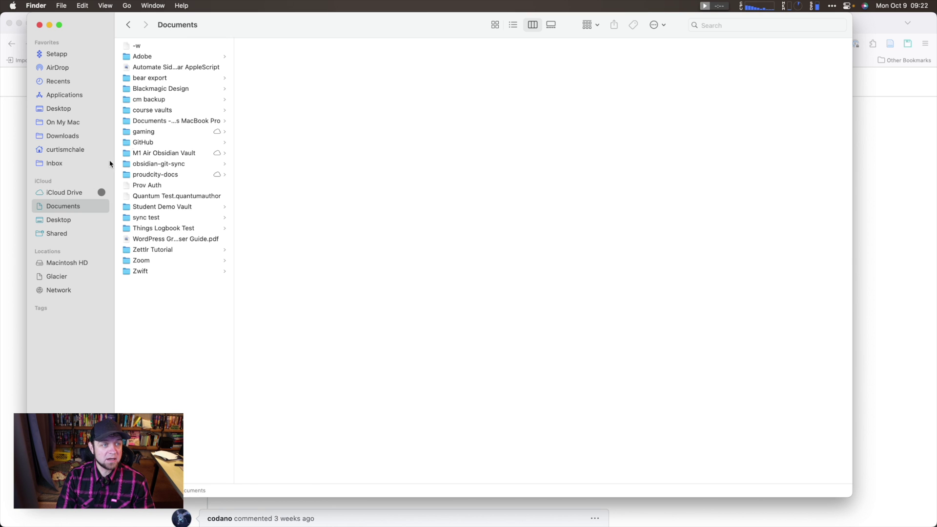
pyautogui.click(150, 122)
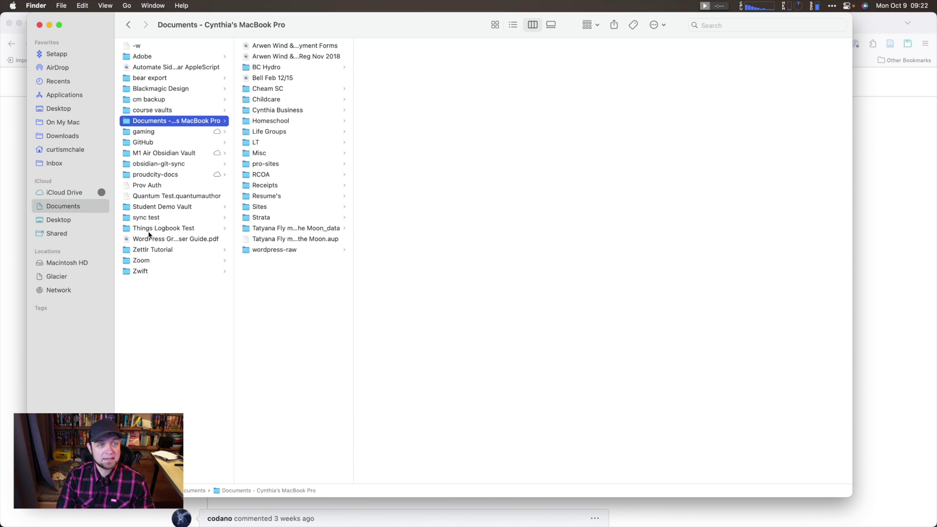
pyautogui.click(49, 207)
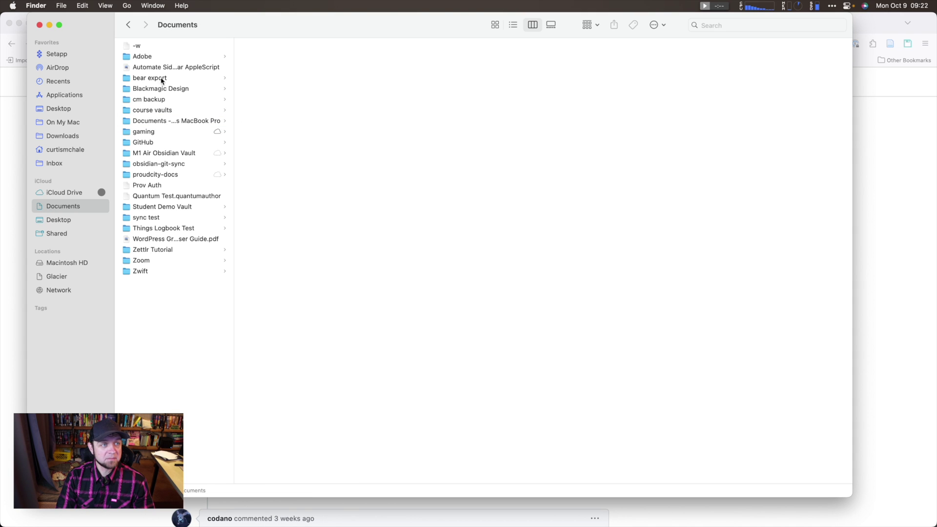
pyautogui.click(148, 154)
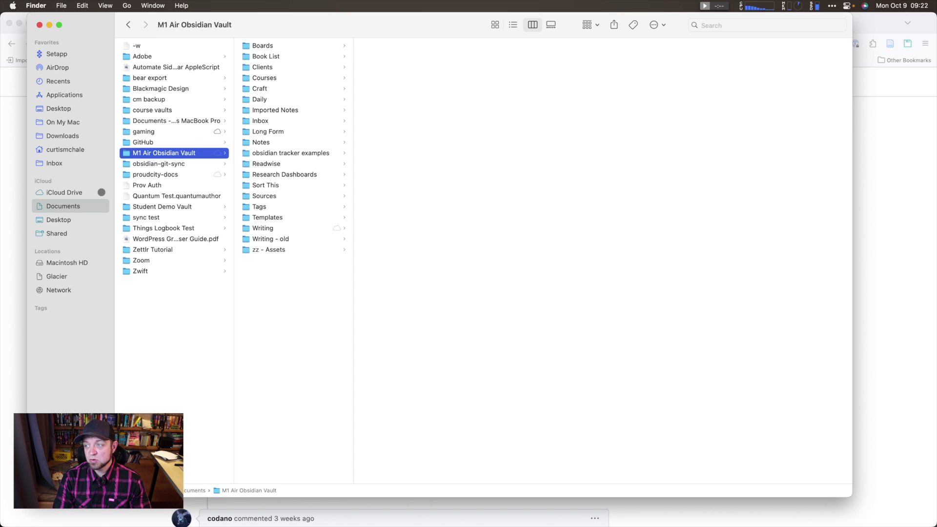
pyautogui.press('super+space')
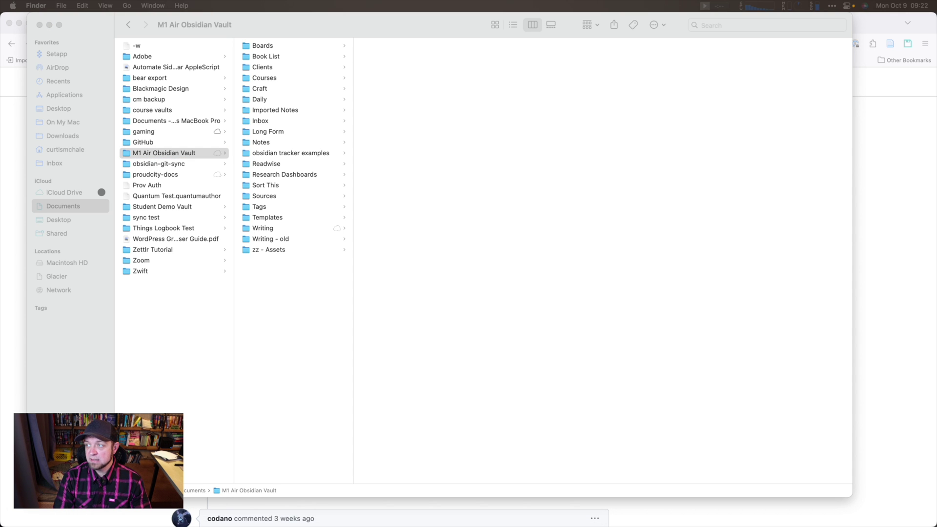
pyautogui.press('Return')
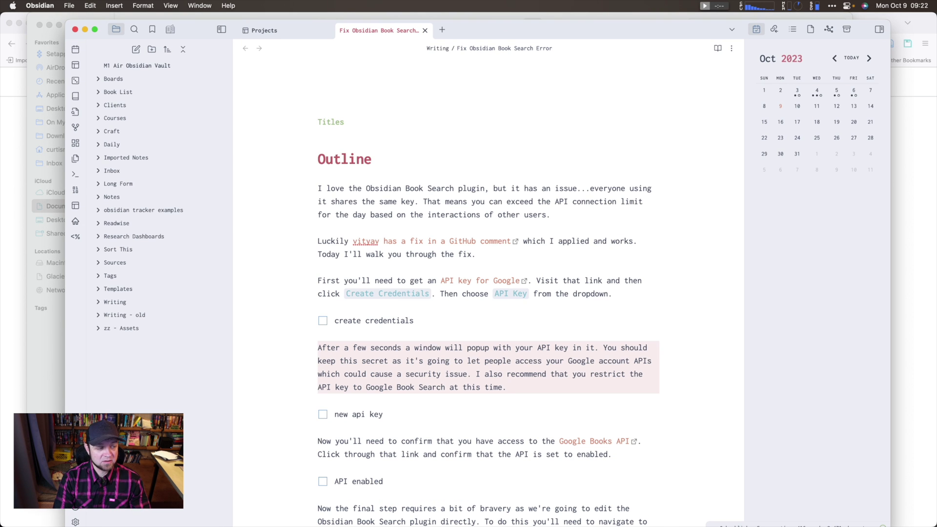
# Dismiss the Obsidian vault list and drag the Obsidian window off the right edge of the screen.
pyautogui.click(75, 492)
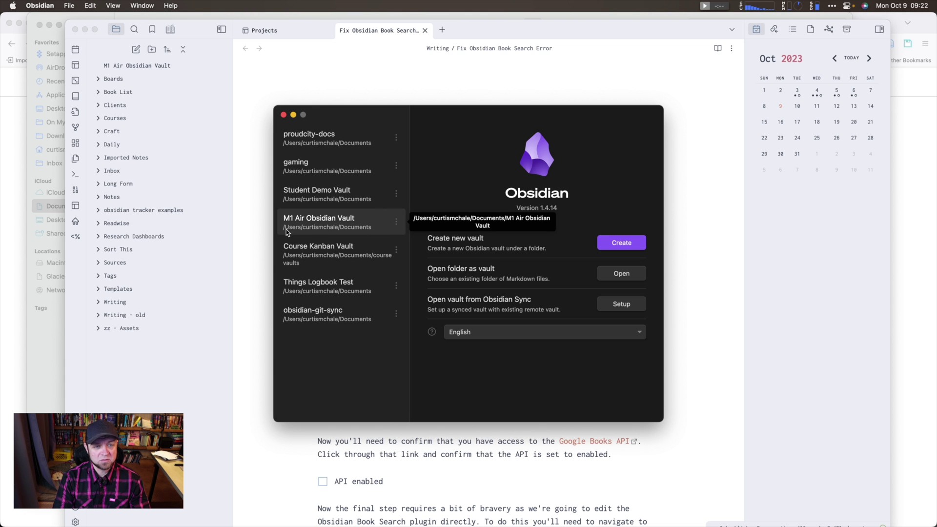
pyautogui.click(283, 114)
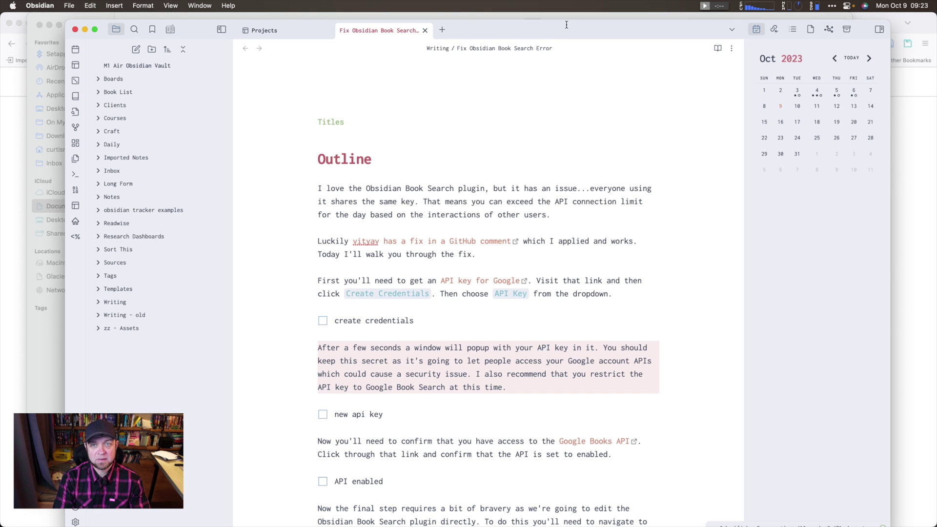
pyautogui.moveTo(566, 28); pyautogui.dragTo(936, 64)
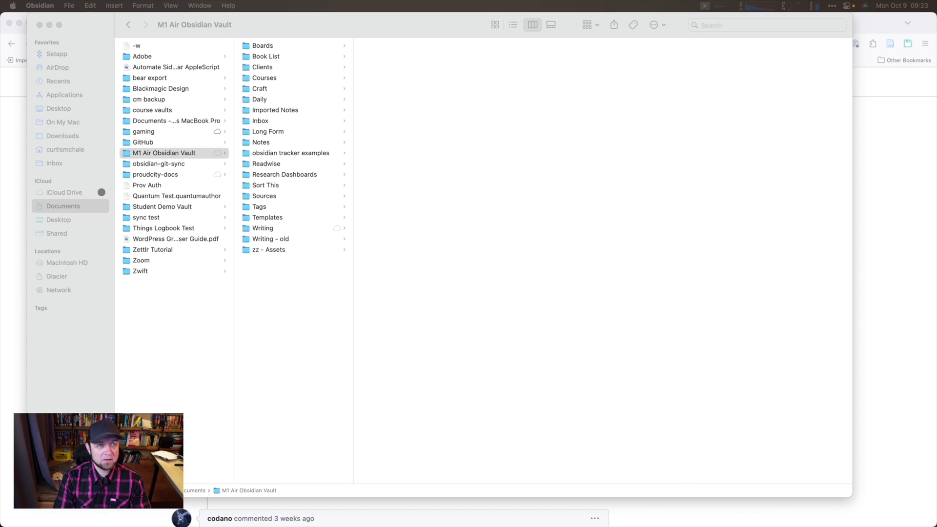
# Show hidden files and open .obsidian/plugins/obsidian-book-search-plugin/main.js in BBEdit.
pyautogui.click(416, 274)
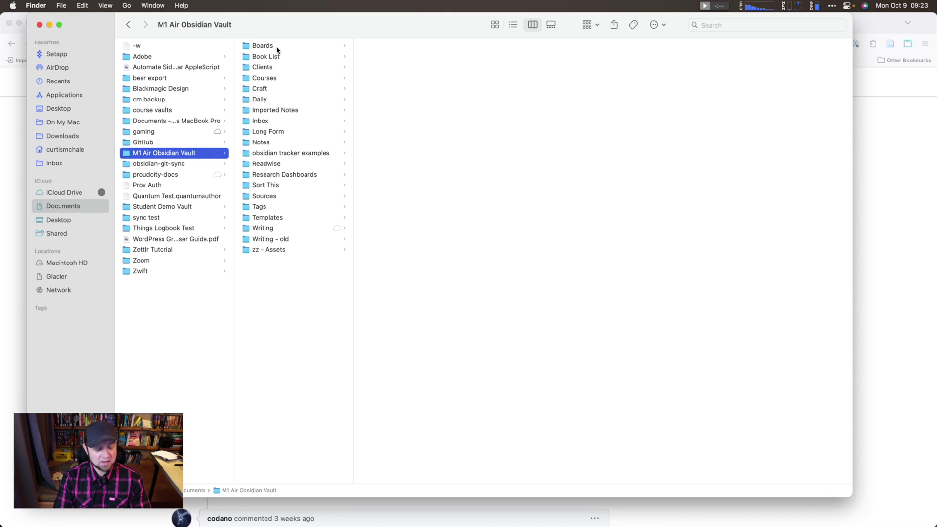
pyautogui.press('super+shift+period')
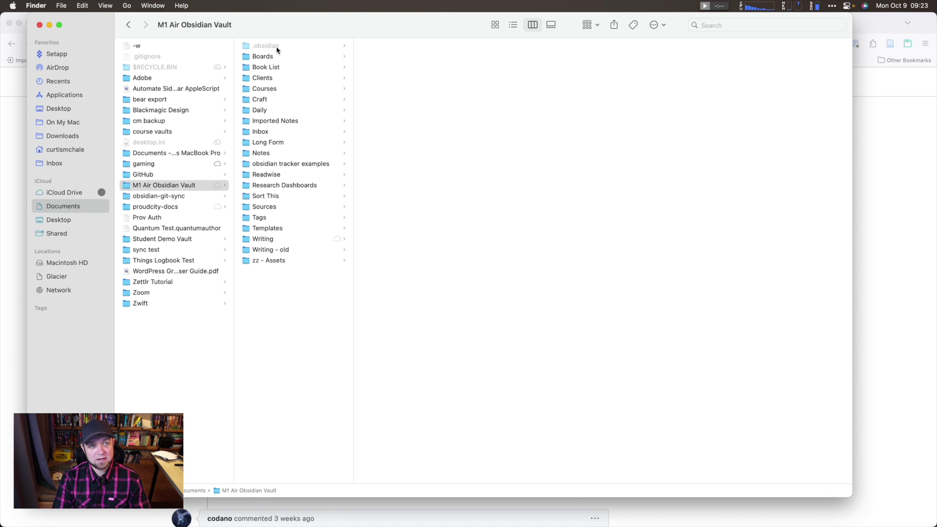
pyautogui.click(277, 47)
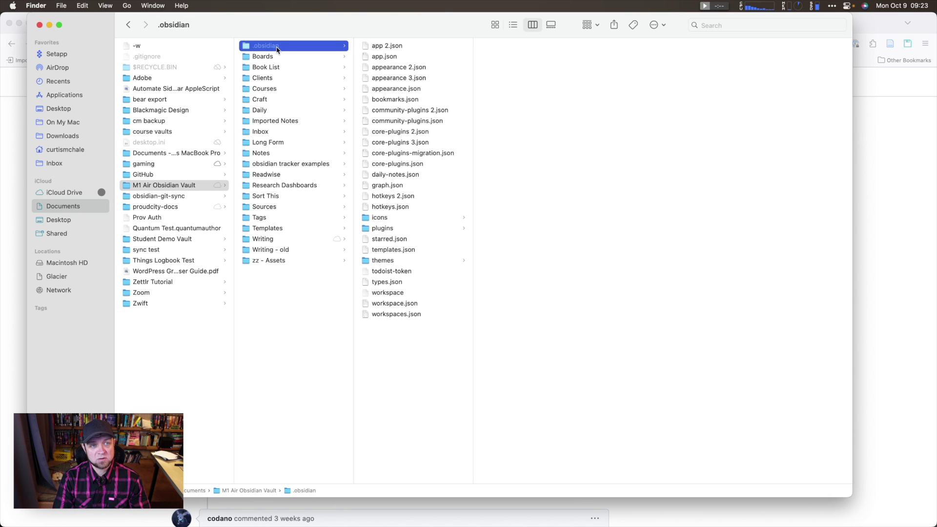
pyautogui.click(390, 228)
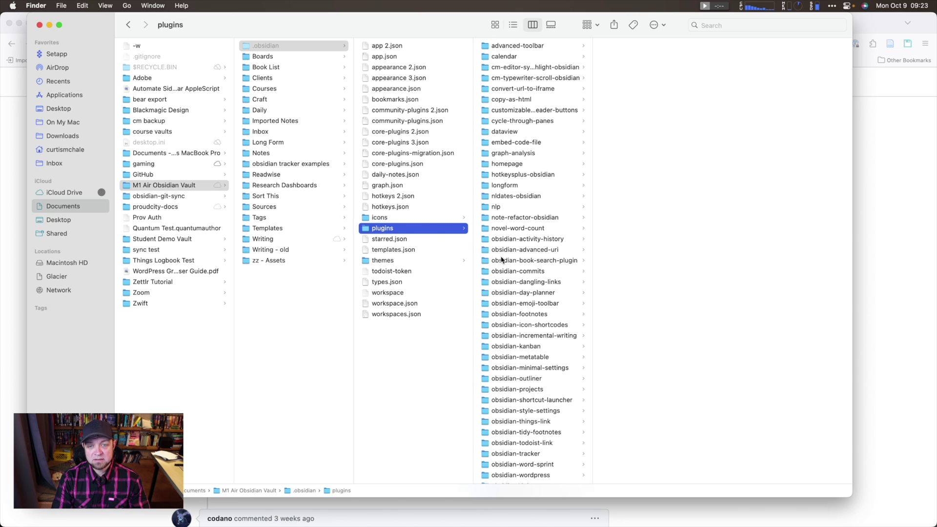
pyautogui.click(521, 264)
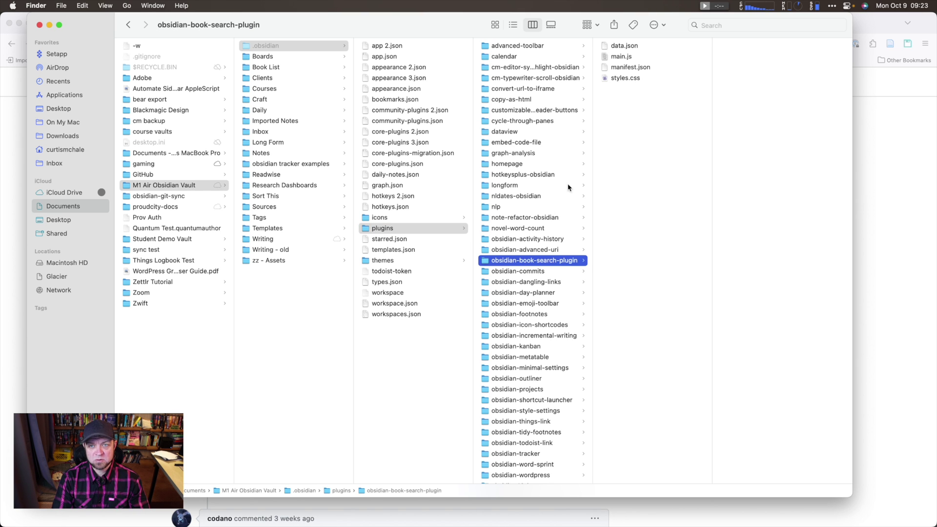
pyautogui.click(616, 58)
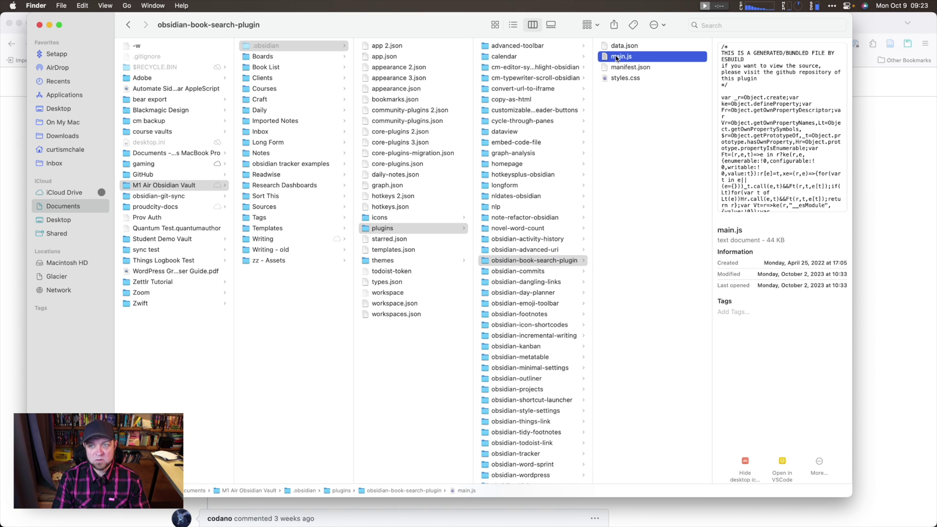
pyautogui.rightClick(616, 58)
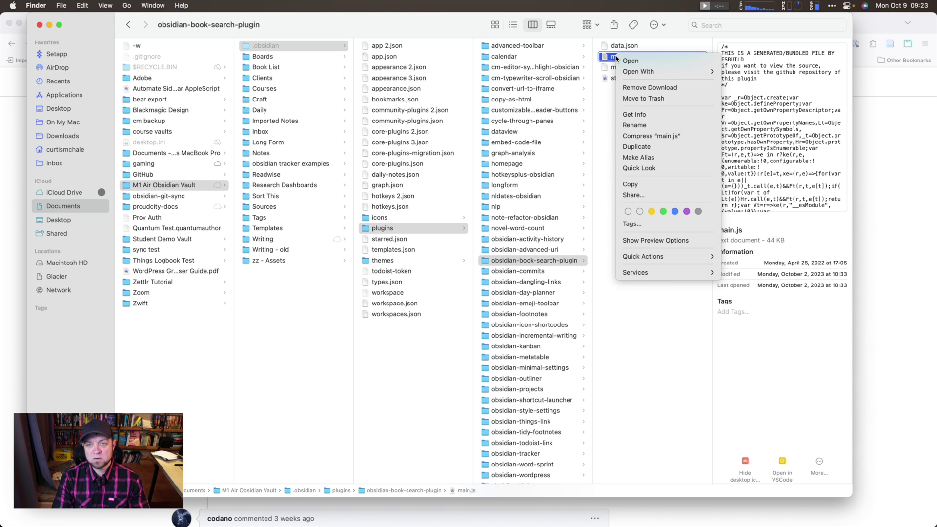
pyautogui.moveTo(662, 74)
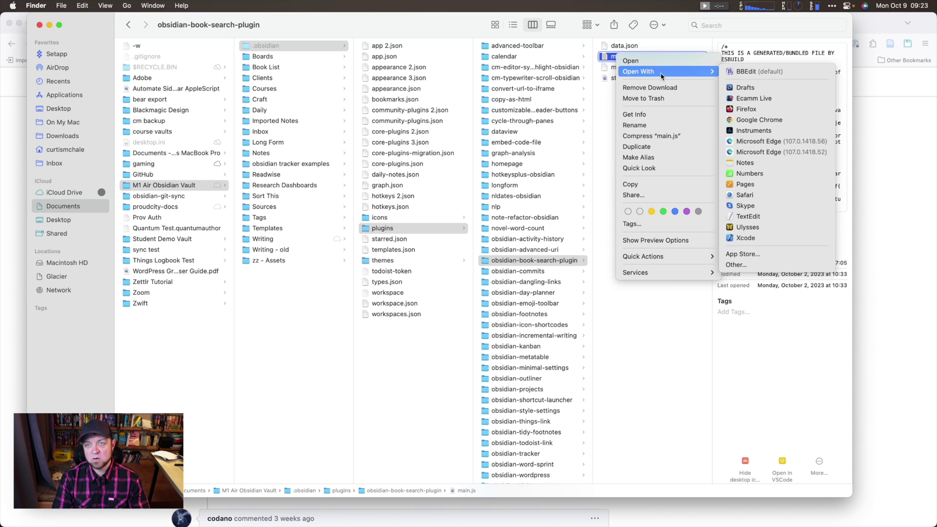
pyautogui.click(757, 72)
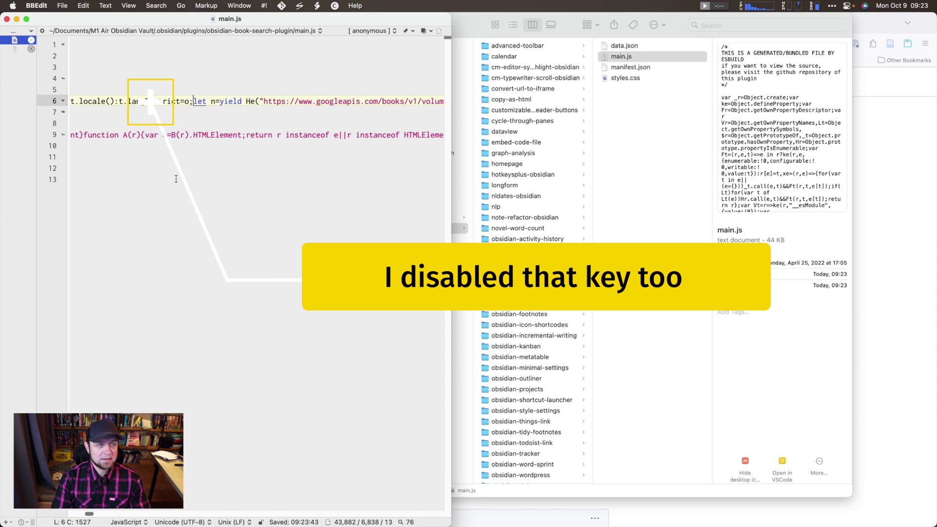
# Select the t.langRestrict=o code on line 6 and check the GitHub issue's instructions.
pyautogui.hscroll(-5, 213, 175)
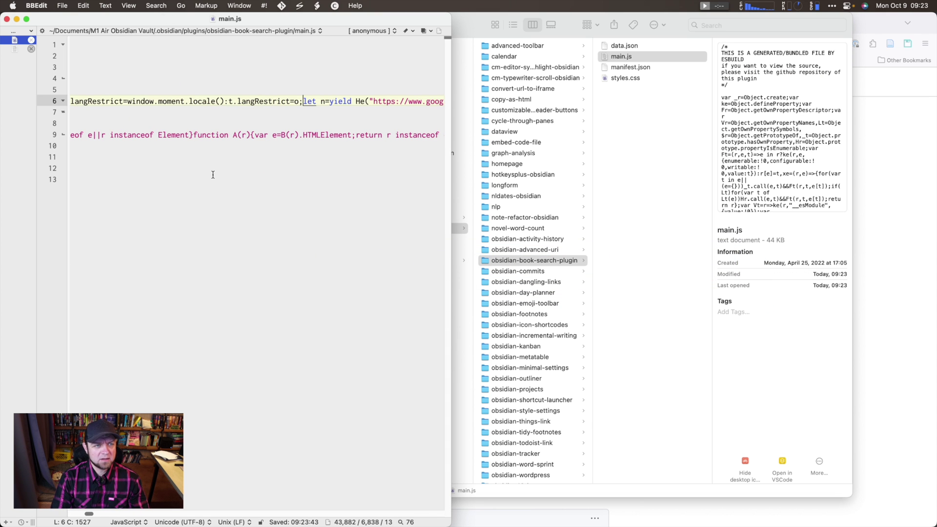
pyautogui.moveTo(228, 101); pyautogui.dragTo(303, 101)
pyautogui.press('super+c')
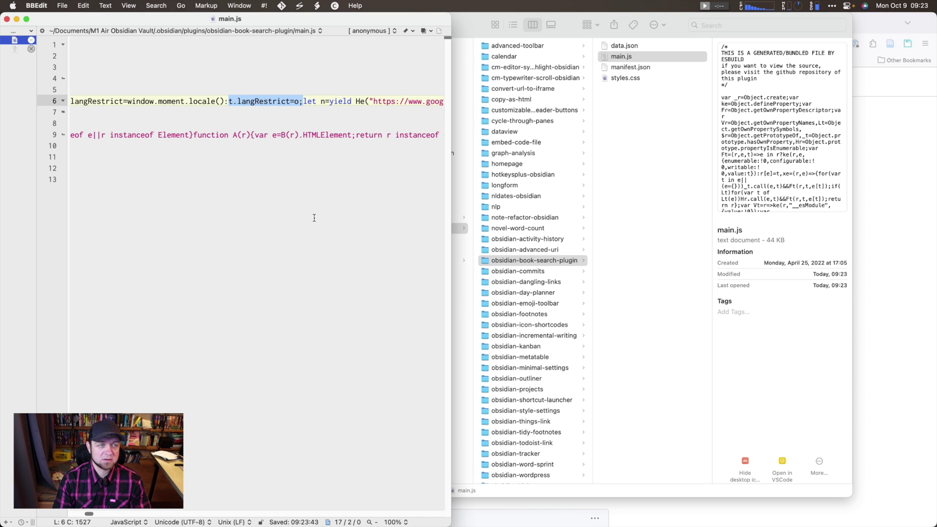
pyautogui.press('super+Tab')
pyautogui.press('super+Tab')
pyautogui.press('super+Tab')
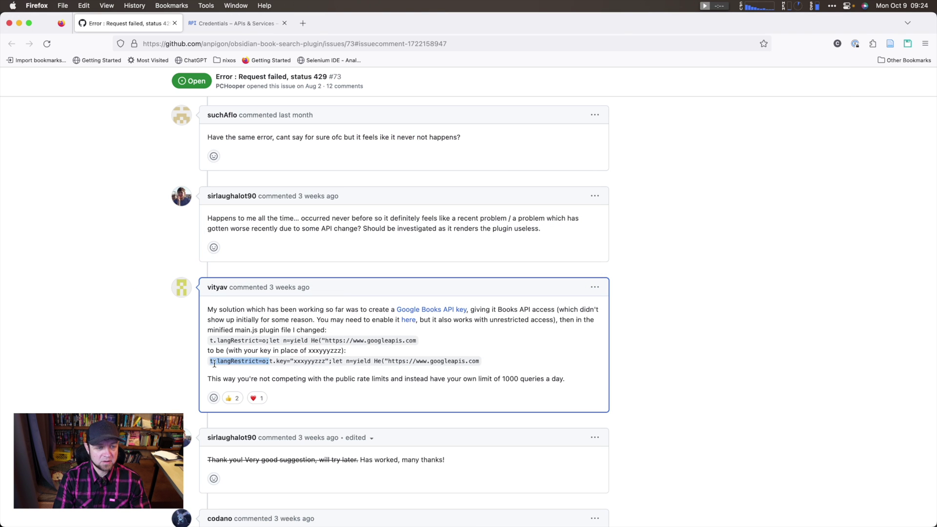
pyautogui.press('super+Tab')
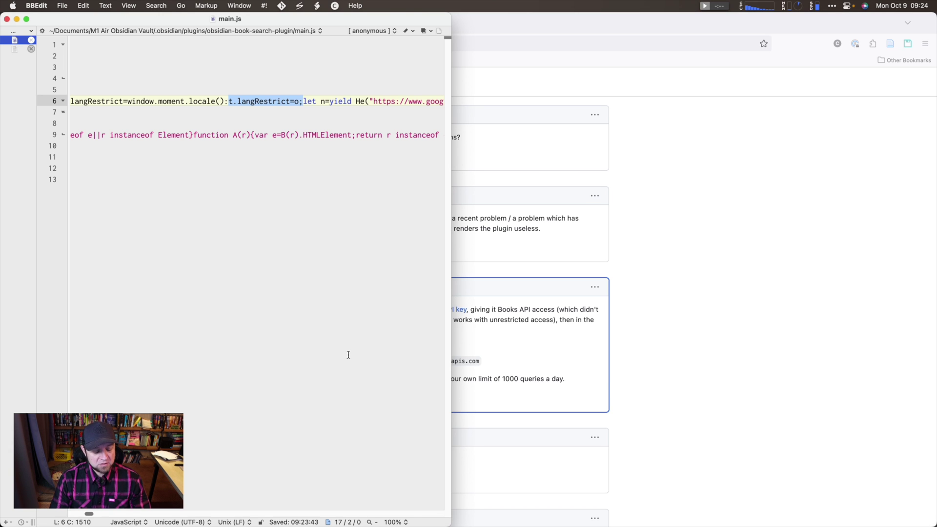
# Search main.js for 't.langRestrict=o;' and land on its single match on line 6.
pyautogui.press('super+f')
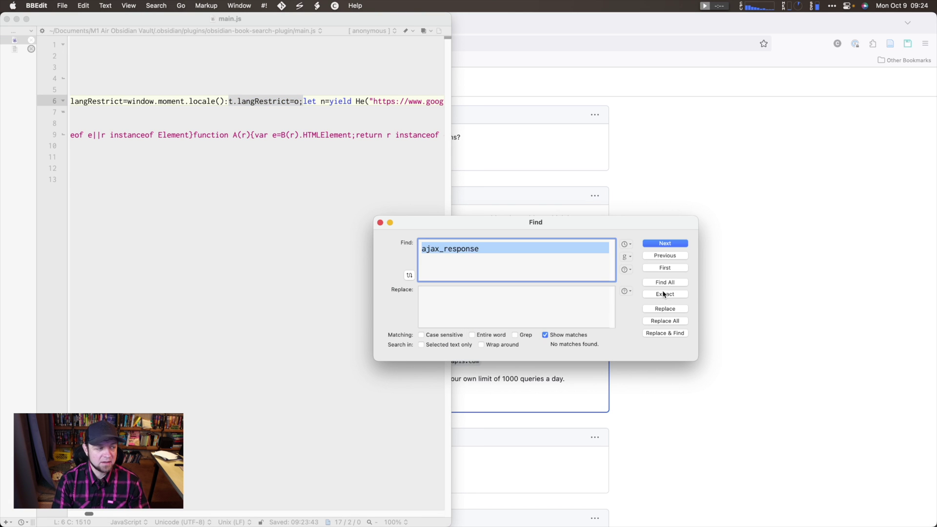
pyautogui.click(519, 255)
pyautogui.press('super+a')
pyautogui.press('super+v')
pyautogui.click(676, 245)
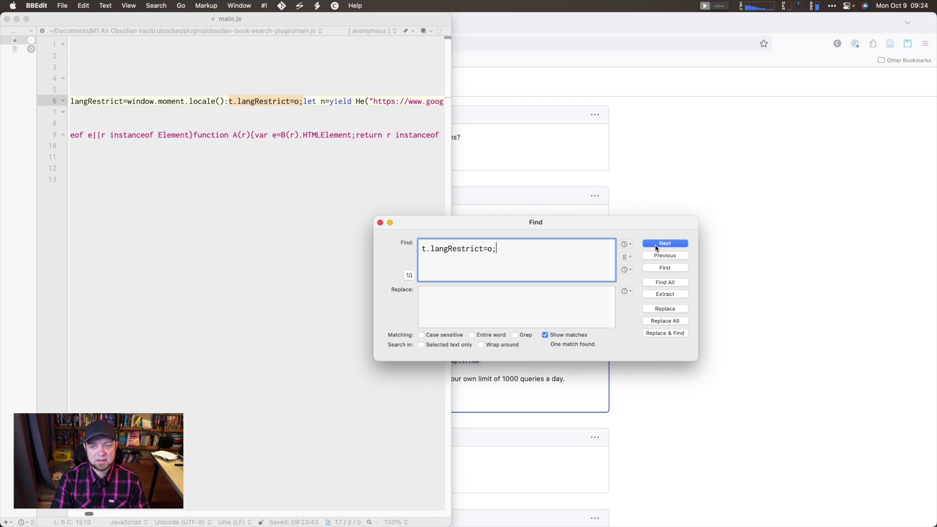
pyautogui.click(380, 223)
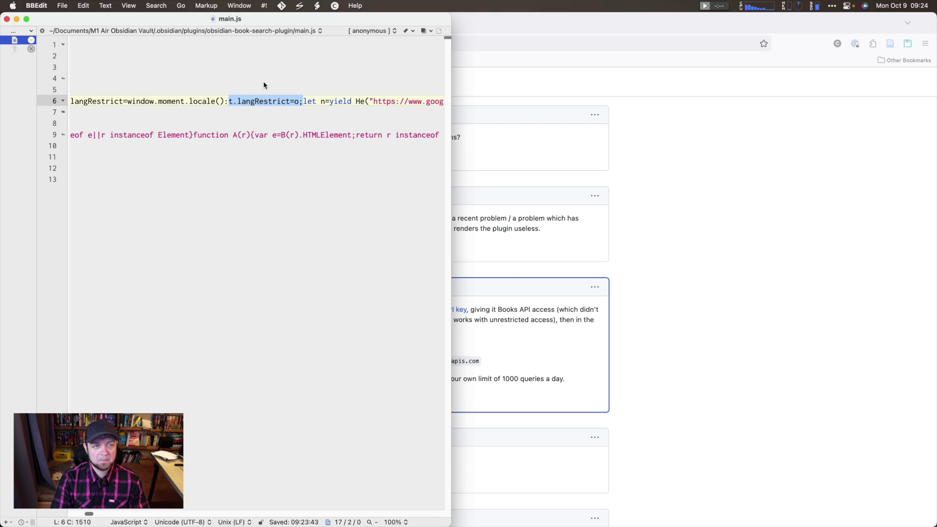
# Insert t.key=""; right after t.langRestrict=o; with the cursor between the quotes.
pyautogui.click(302, 100)
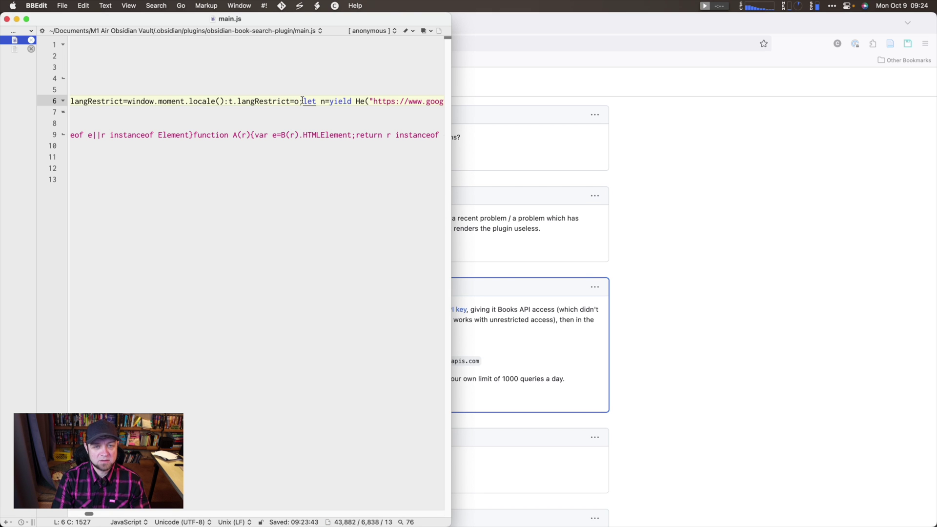
pyautogui.moveTo(300, 19); pyautogui.dragTo(757, 21)
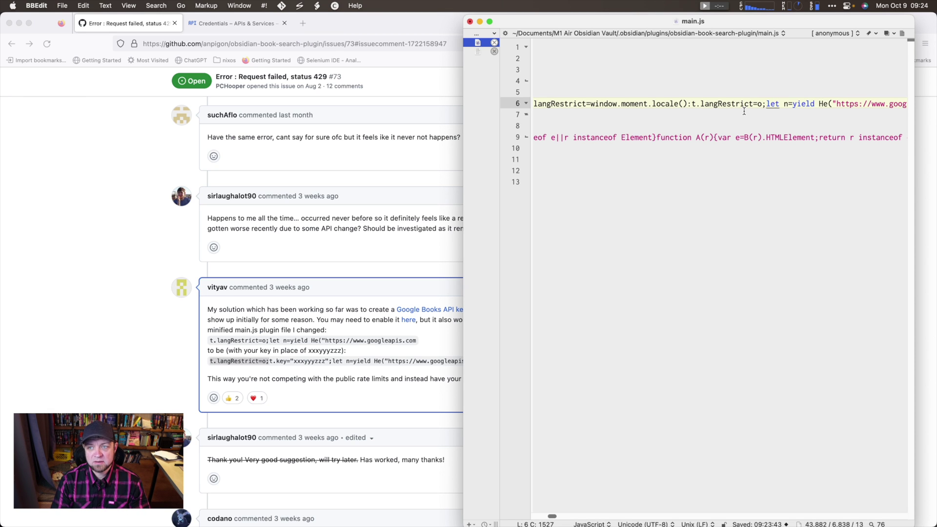
pyautogui.write('t.key')
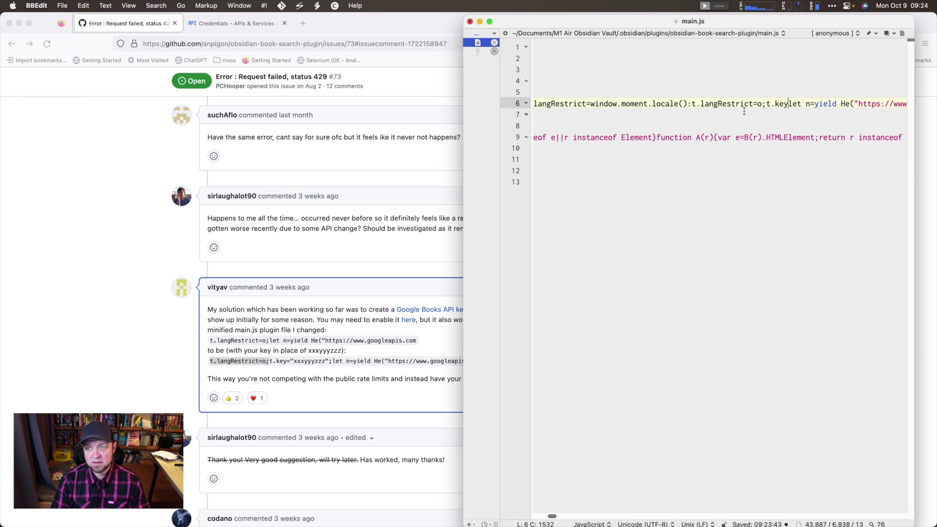
pyautogui.write('="')
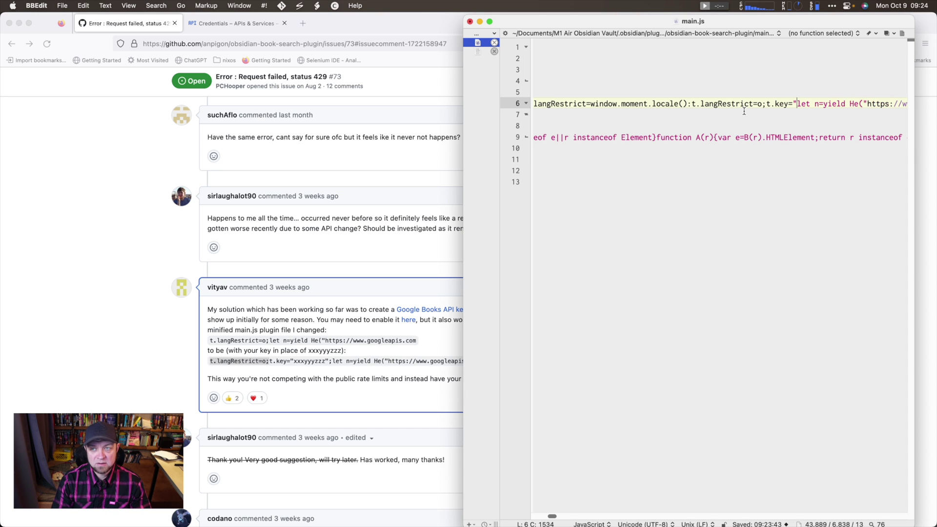
pyautogui.write('";')
pyautogui.press('Left')
pyautogui.press('Left')
# Copy the Test Book API key from Google Cloud, paste it into t.key, and save main.js.
pyautogui.press('super+Tab')
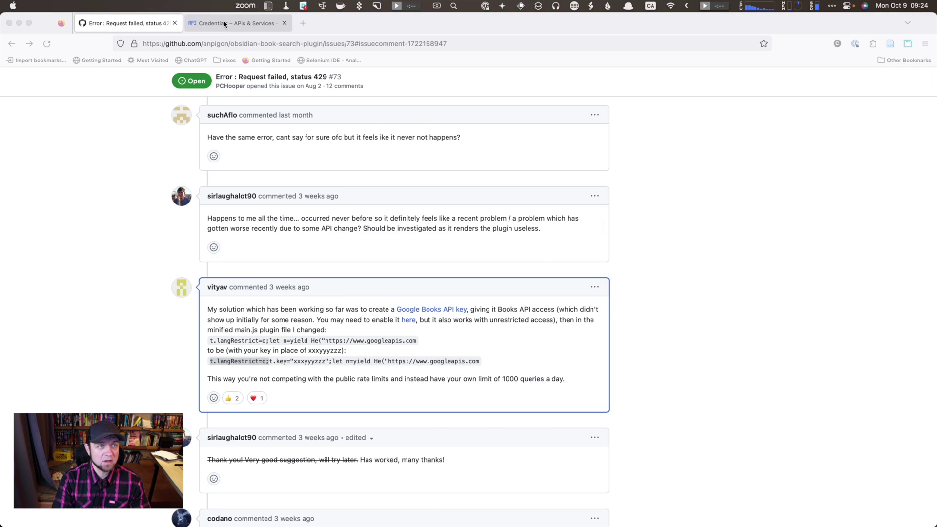
pyautogui.click(234, 23)
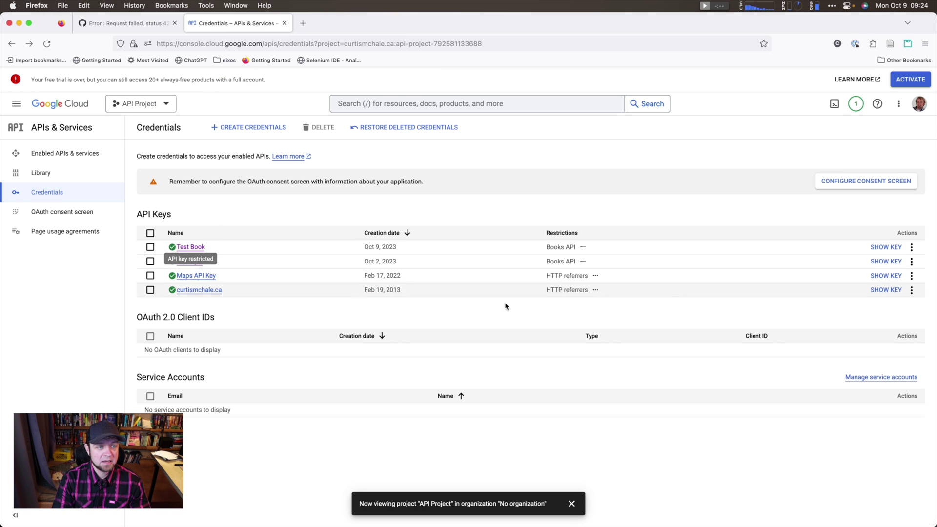
pyautogui.click(885, 247)
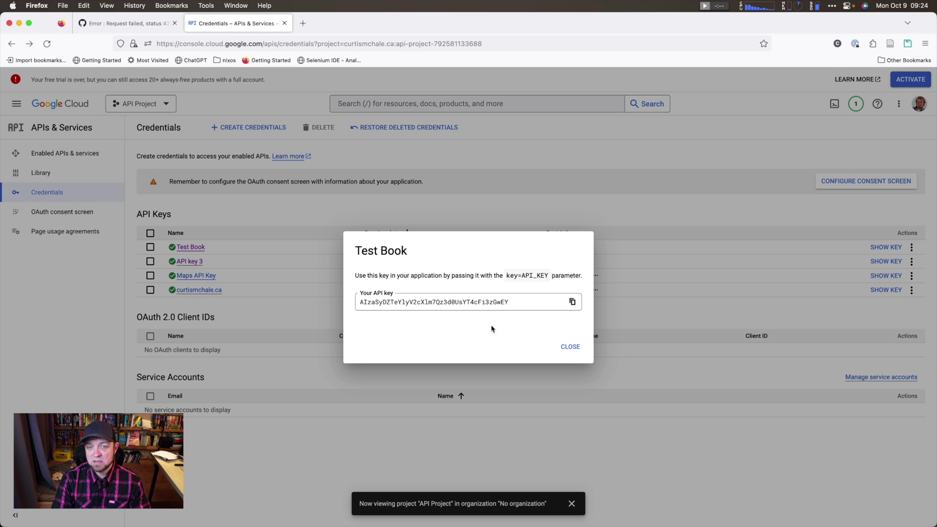
pyautogui.click(572, 301)
pyautogui.press('super+Tab')
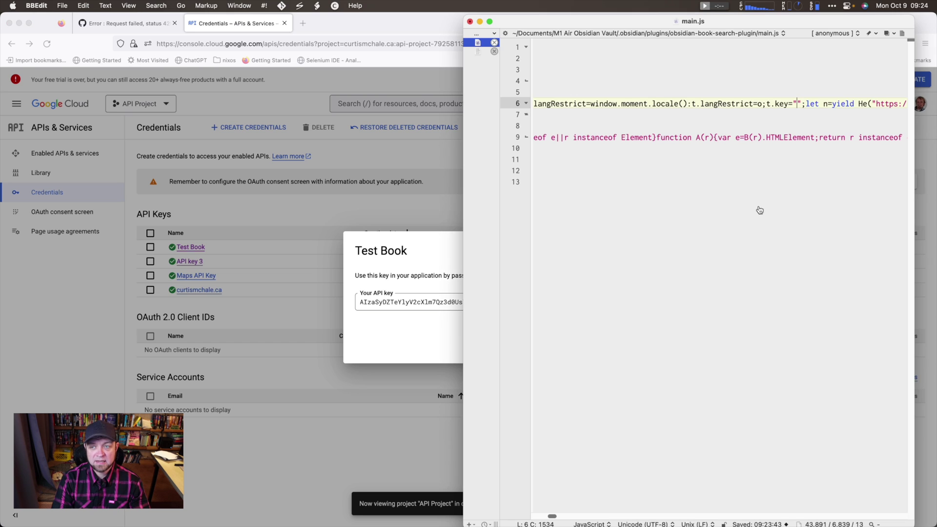
pyautogui.press('super+v')
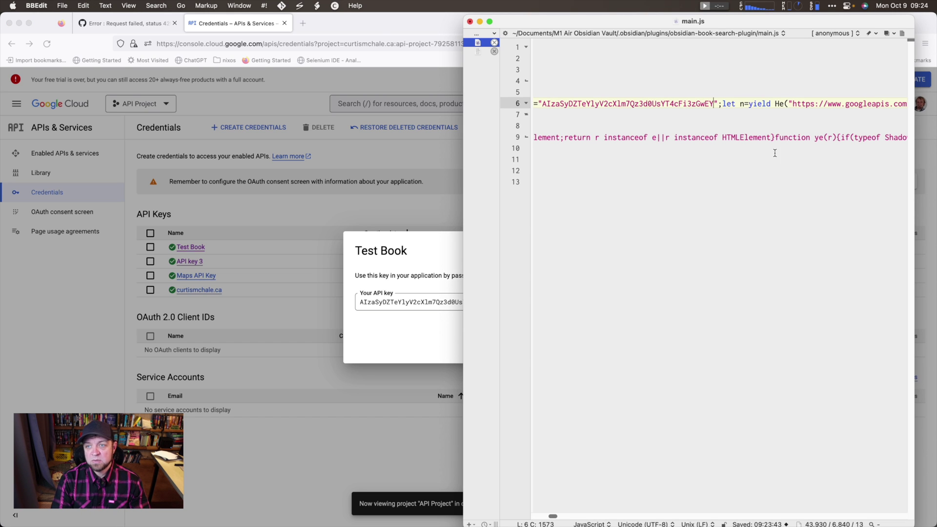
pyautogui.press('super+s')
pyautogui.click(473, 27)
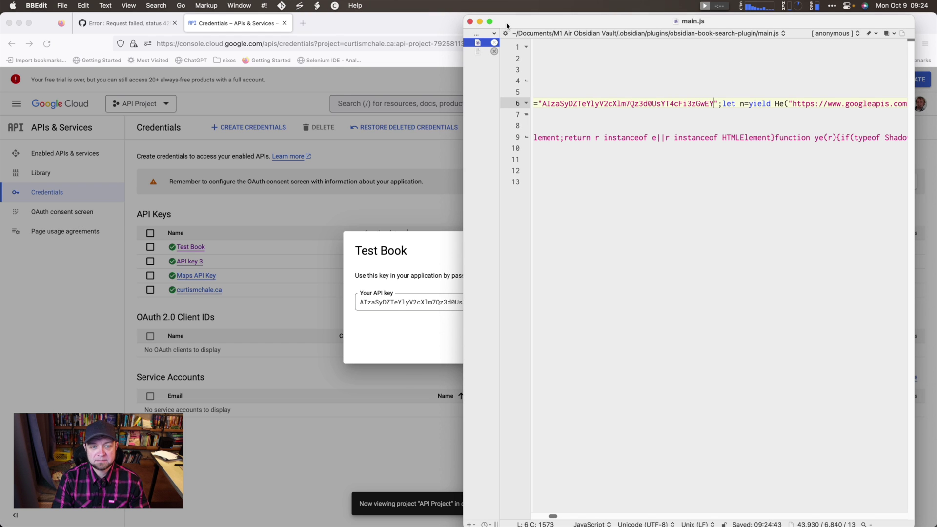
# Quit BBEdit and bring Obsidian to the front.
pyautogui.press('super+q')
pyautogui.press('super+Tab')
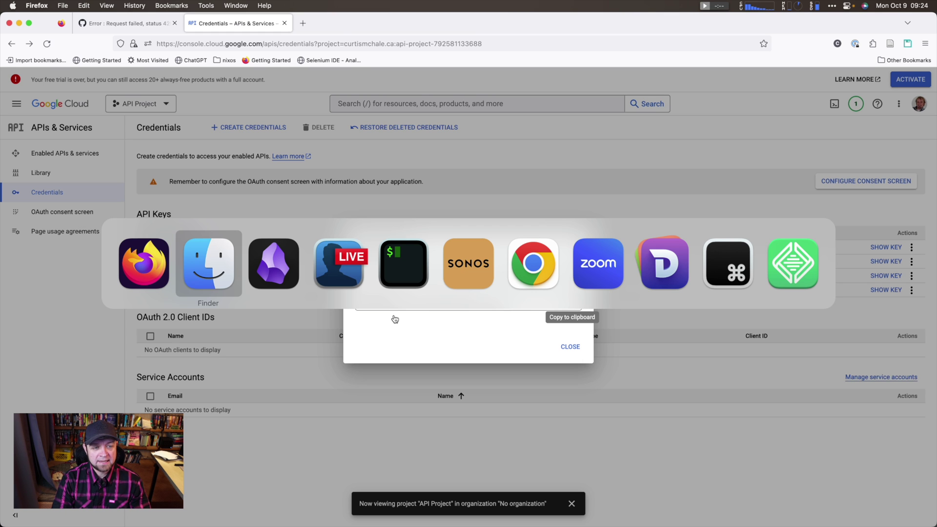
pyautogui.press('super+Tab')
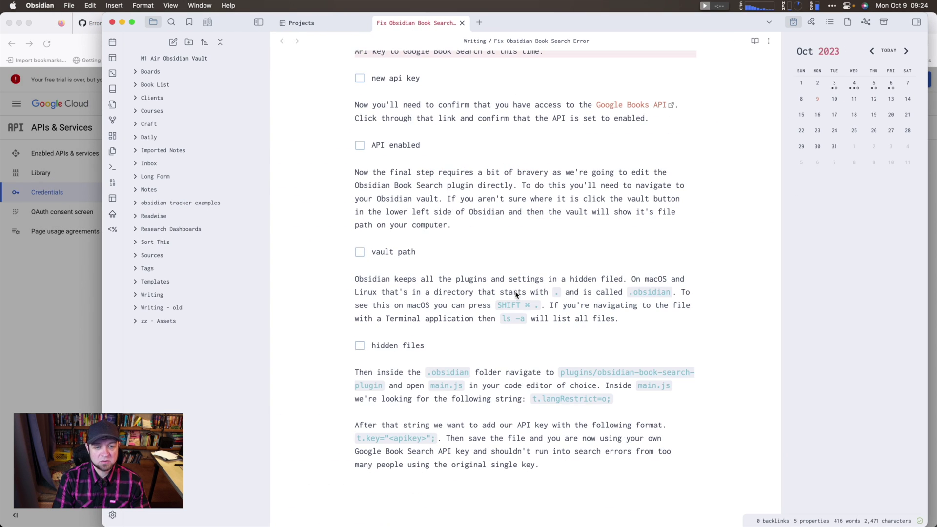
pyautogui.scroll(5, 547, 237)
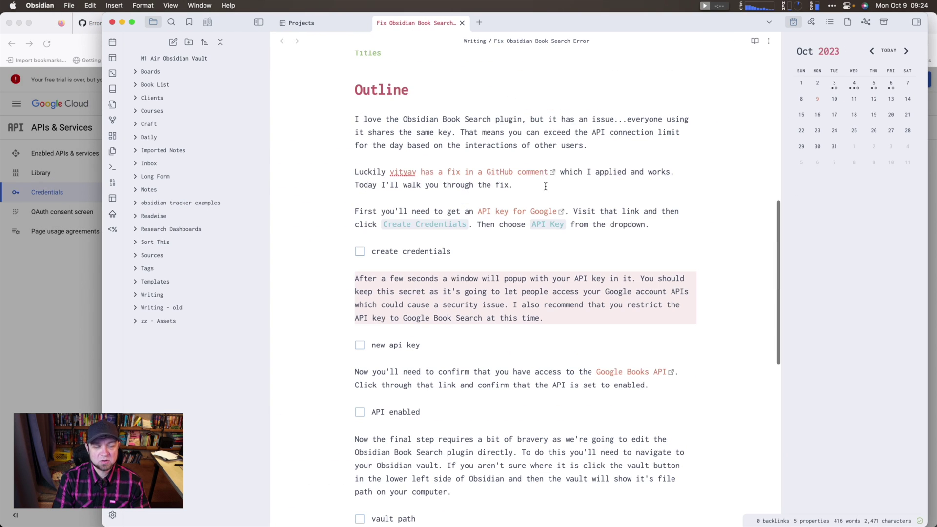
# In a new tab, run Book Search for 'something' and create the Something Dreadful Down Below note.
pyautogui.click(476, 22)
pyautogui.press('super+shift+b')
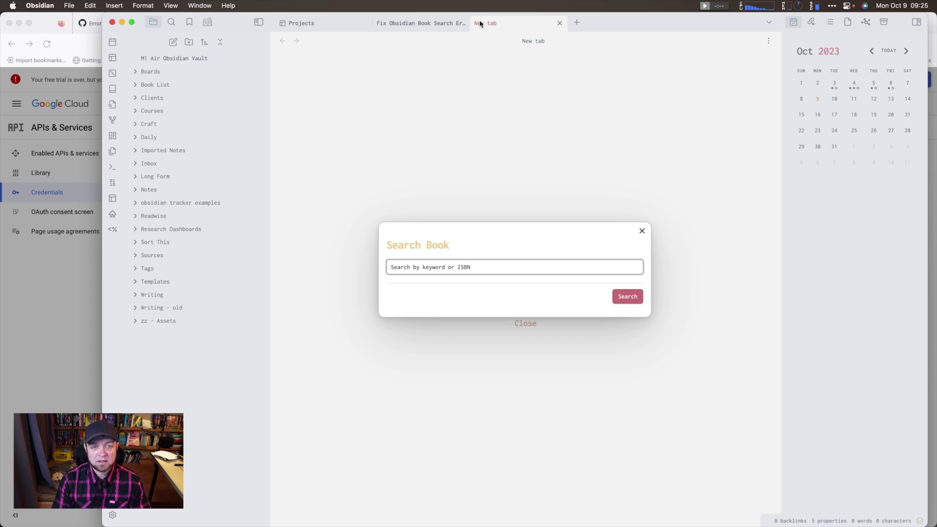
pyautogui.write('something')
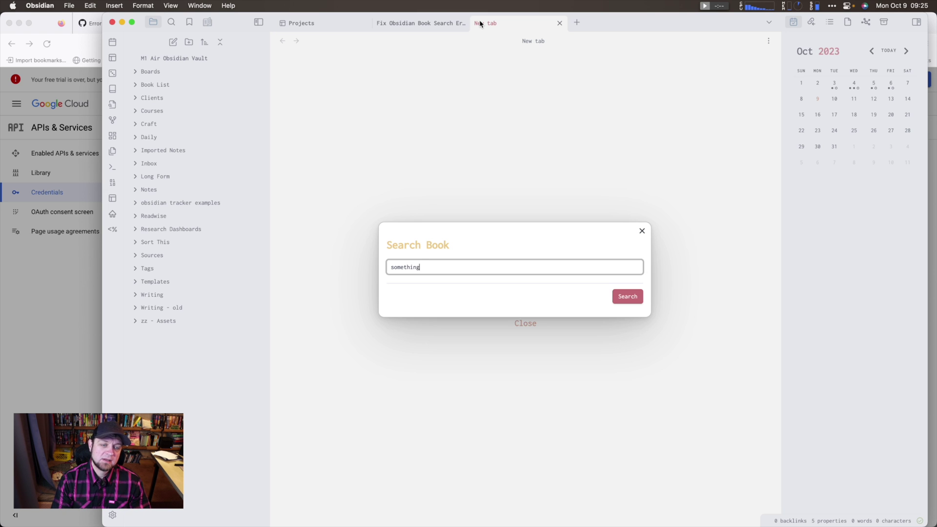
pyautogui.press('Return')
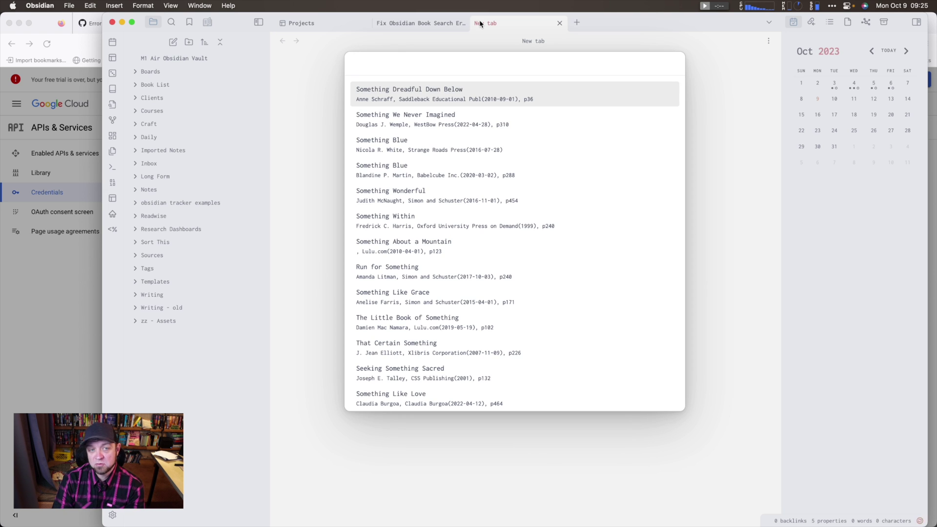
pyautogui.click(403, 97)
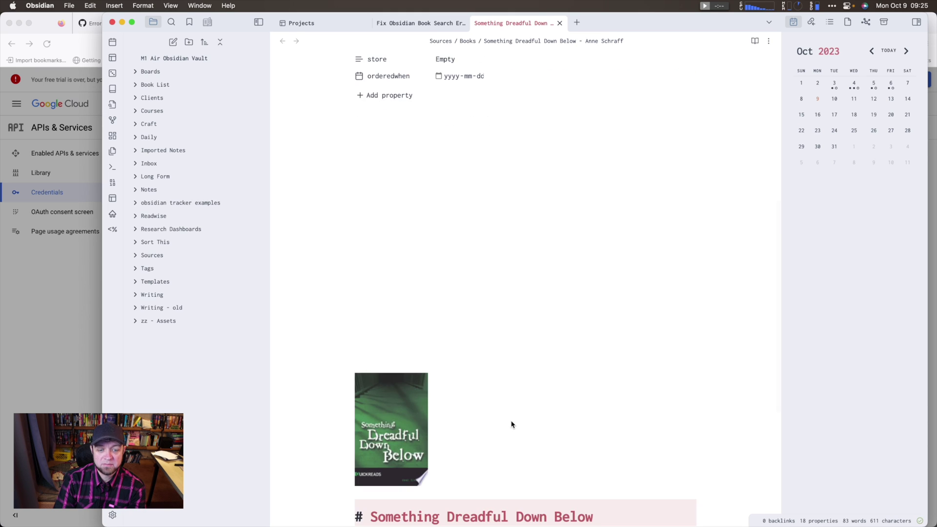
pyautogui.scroll(2, 511, 421)
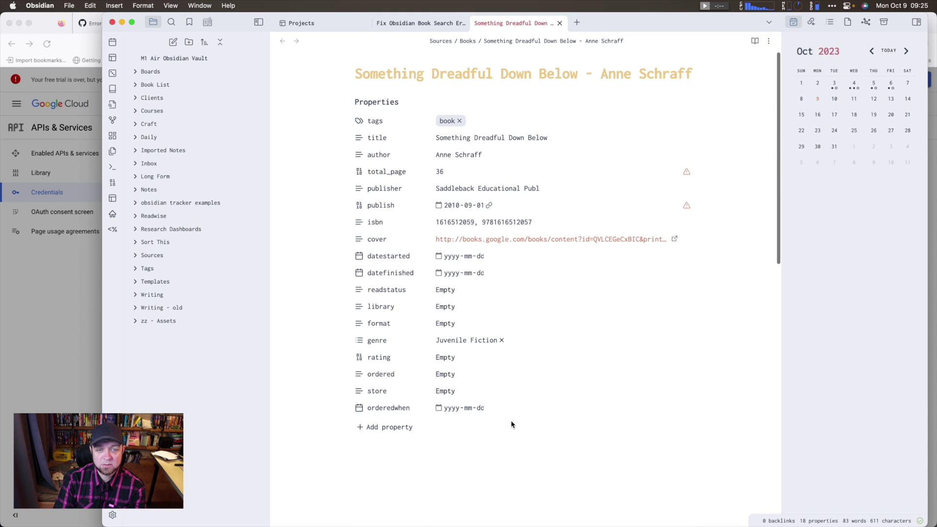